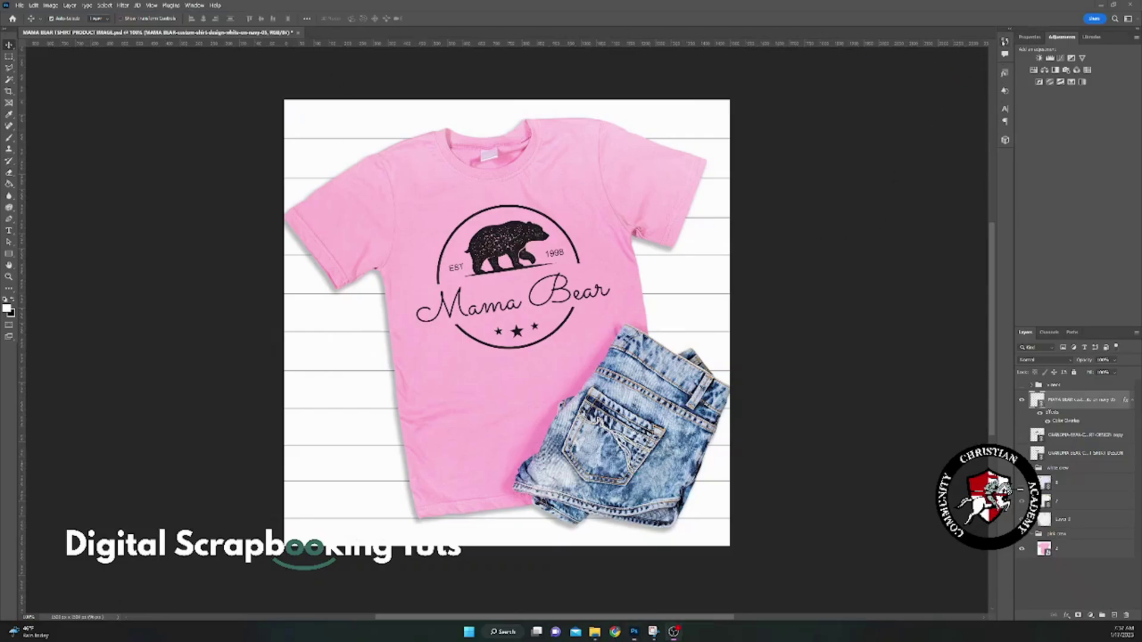
# Try resizing the image to 6000 x 6000 pixels in Image Size without applying the change.
pyautogui.click(1004, 41)
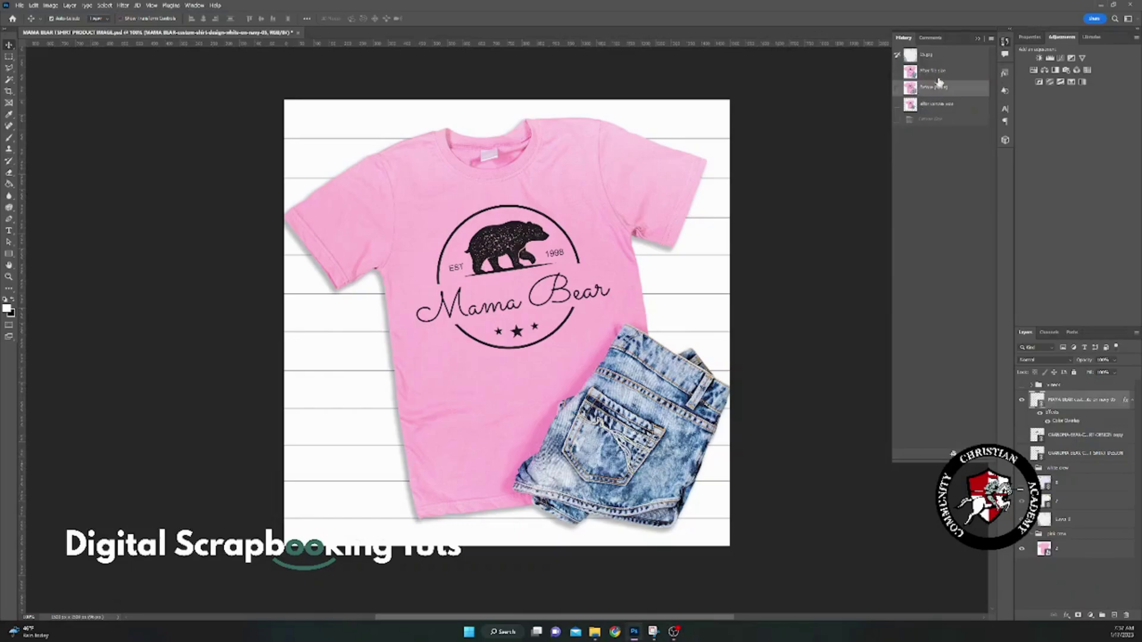
pyautogui.click(50, 5)
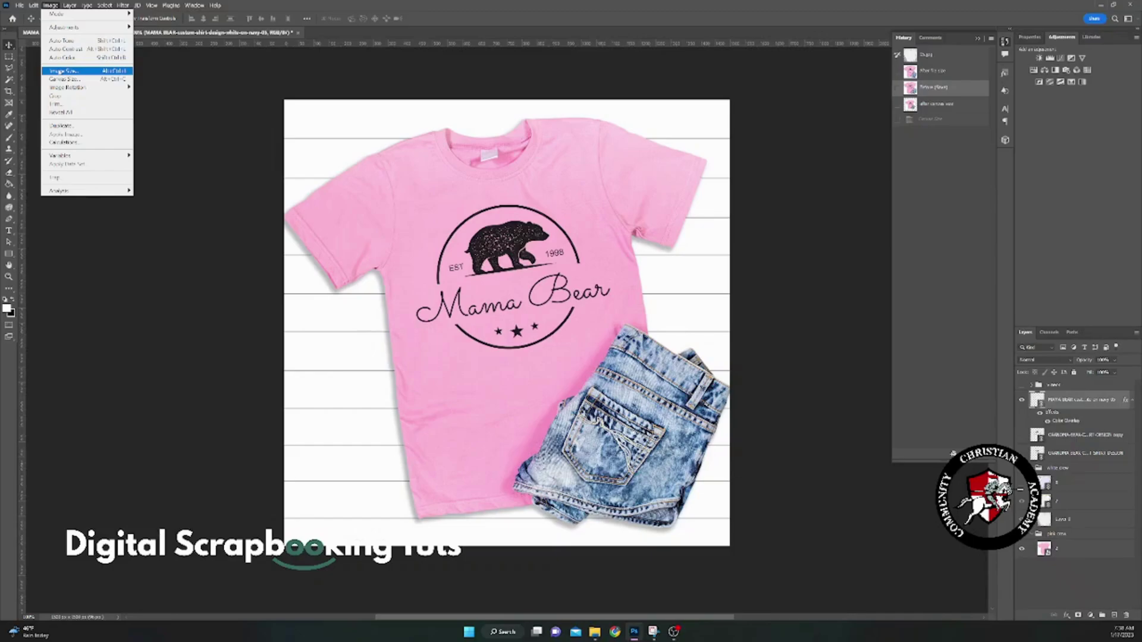
pyautogui.click(63, 71)
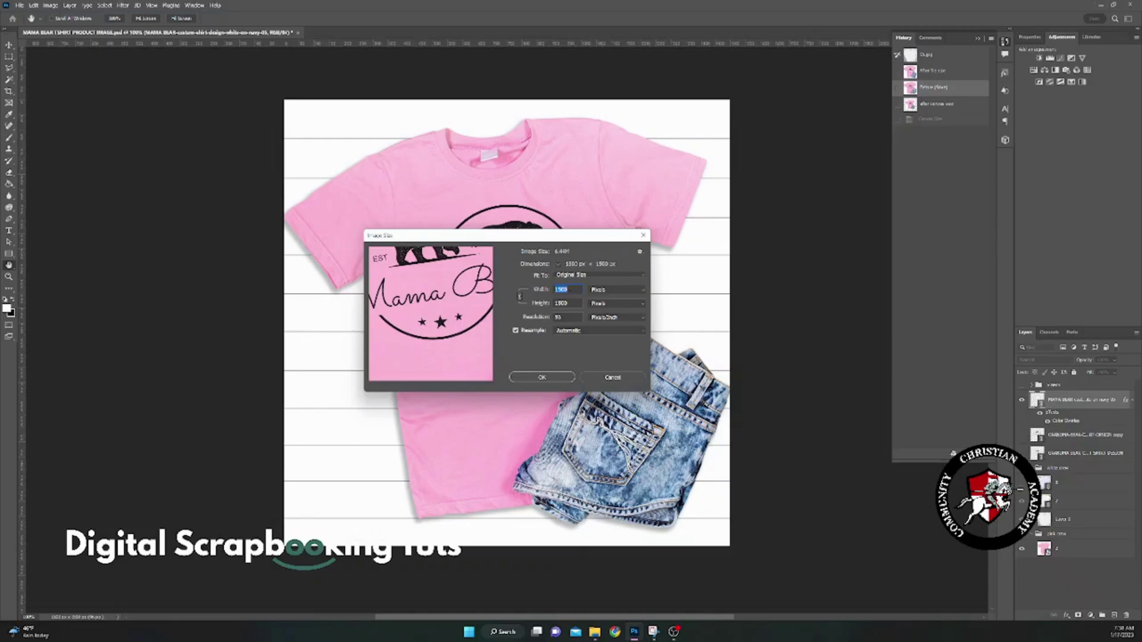
pyautogui.write('6000')
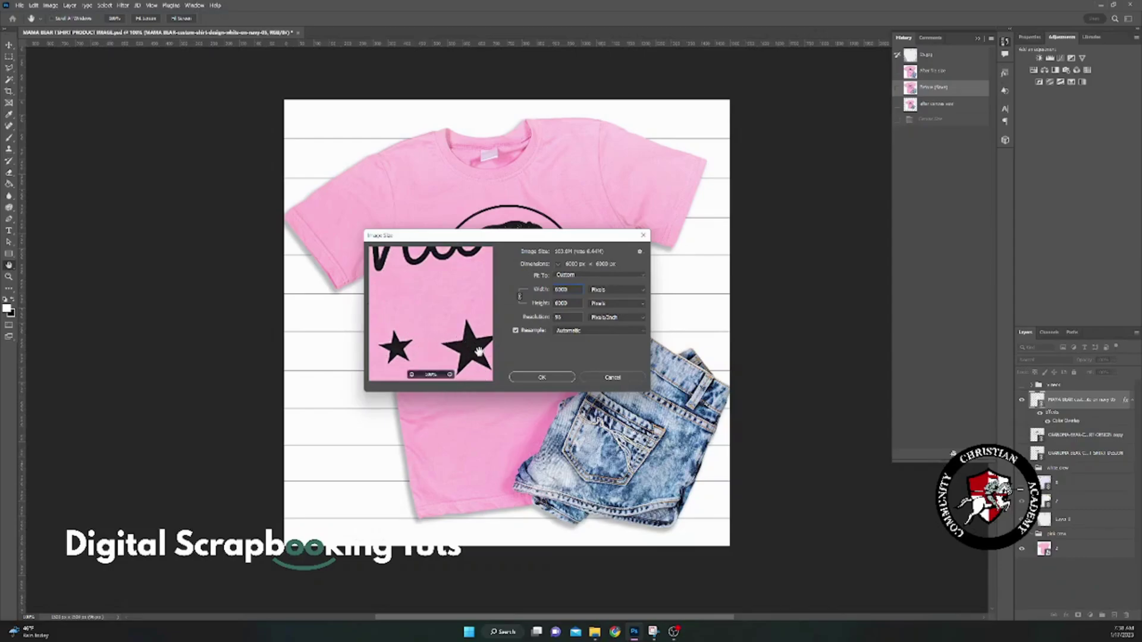
pyautogui.click(602, 379)
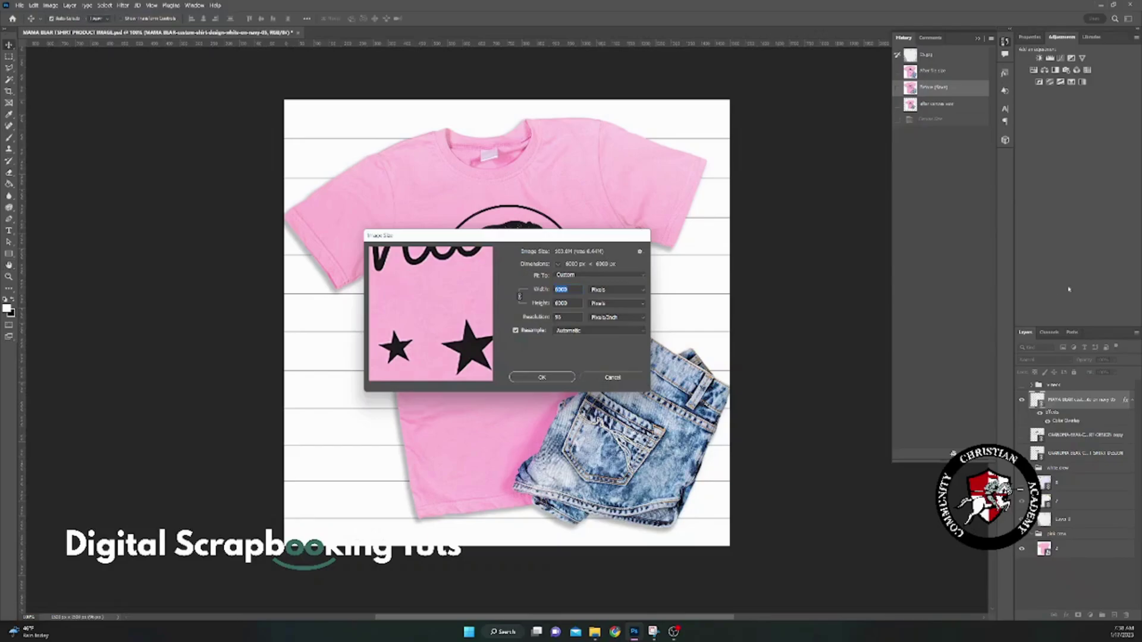
# Switch to the history snapshot taken after the image size change and examine the enlarged shirt and Mama Bear design.
pyautogui.click(945, 72)
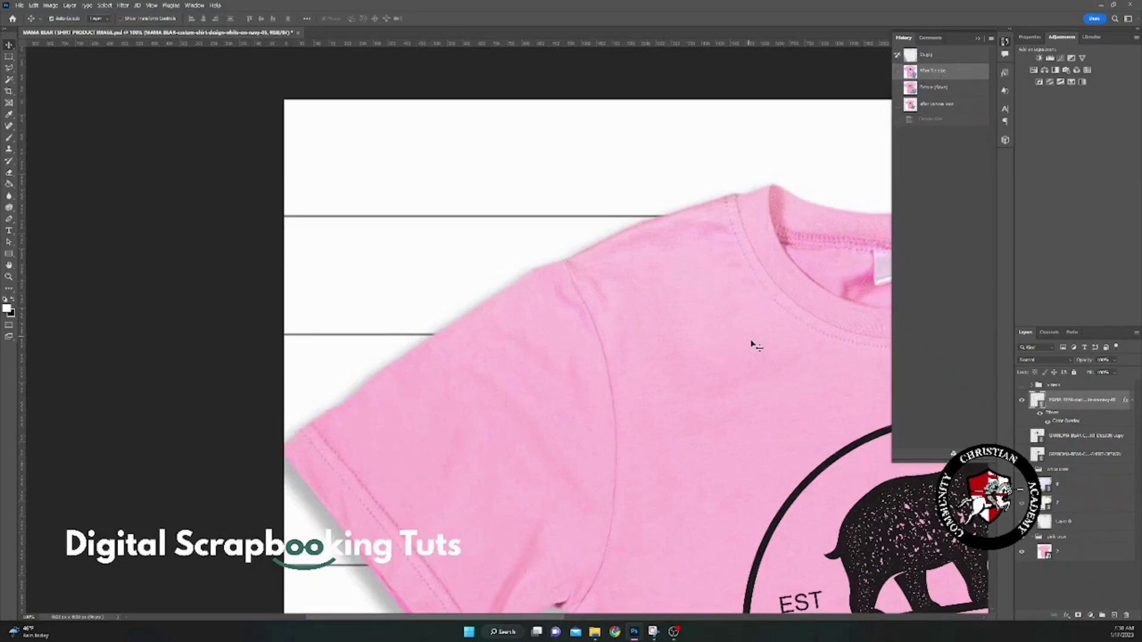
pyautogui.scroll(-1, 788, 406)
pyautogui.scroll(-4, 806, 448)
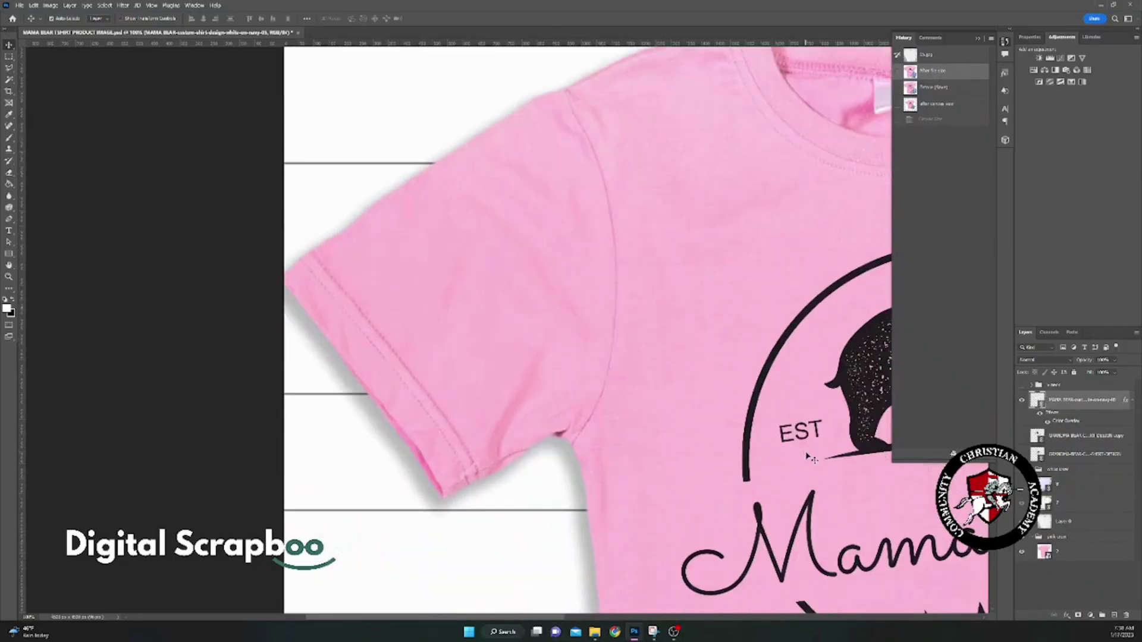
pyautogui.scroll(-3, 811, 458)
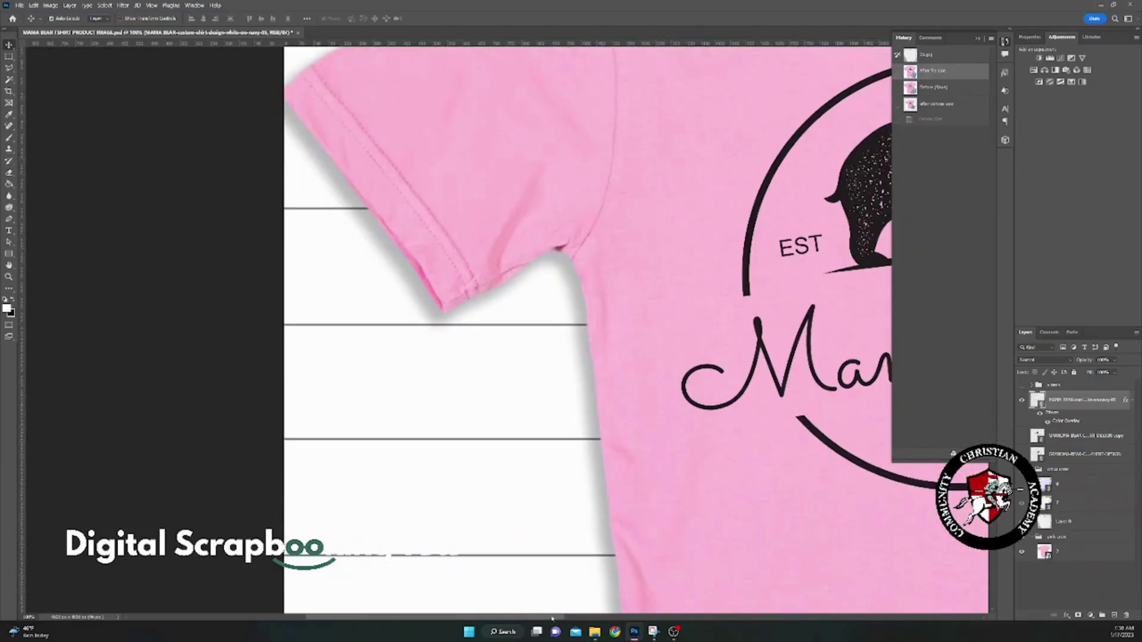
pyautogui.moveTo(552, 619); pyautogui.dragTo(682, 618)
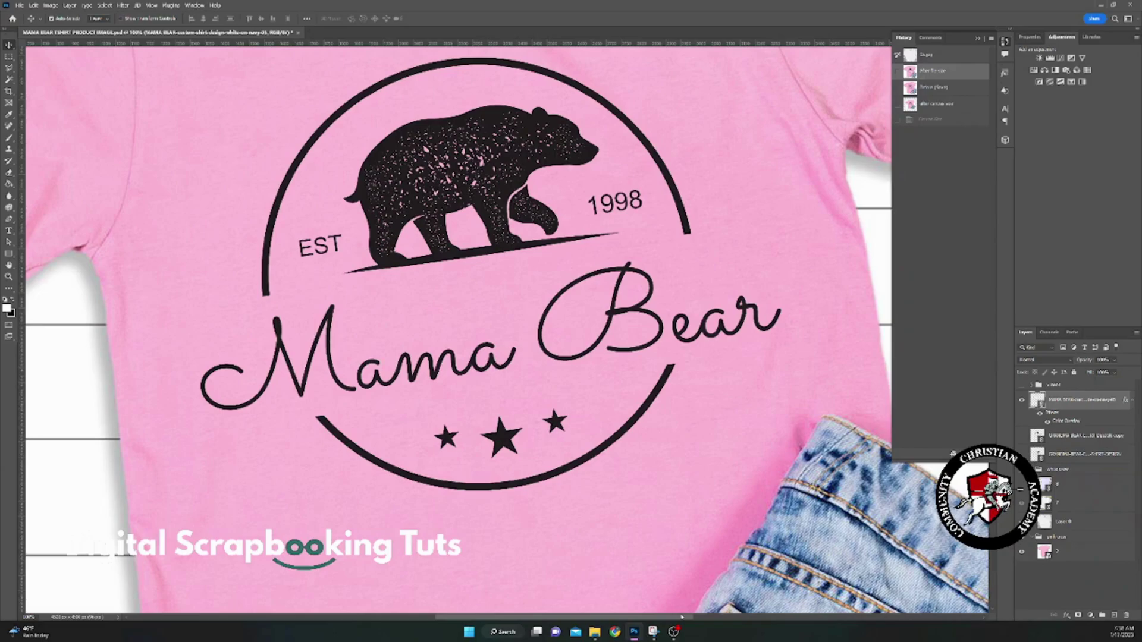
pyautogui.scroll(2, 521, 289)
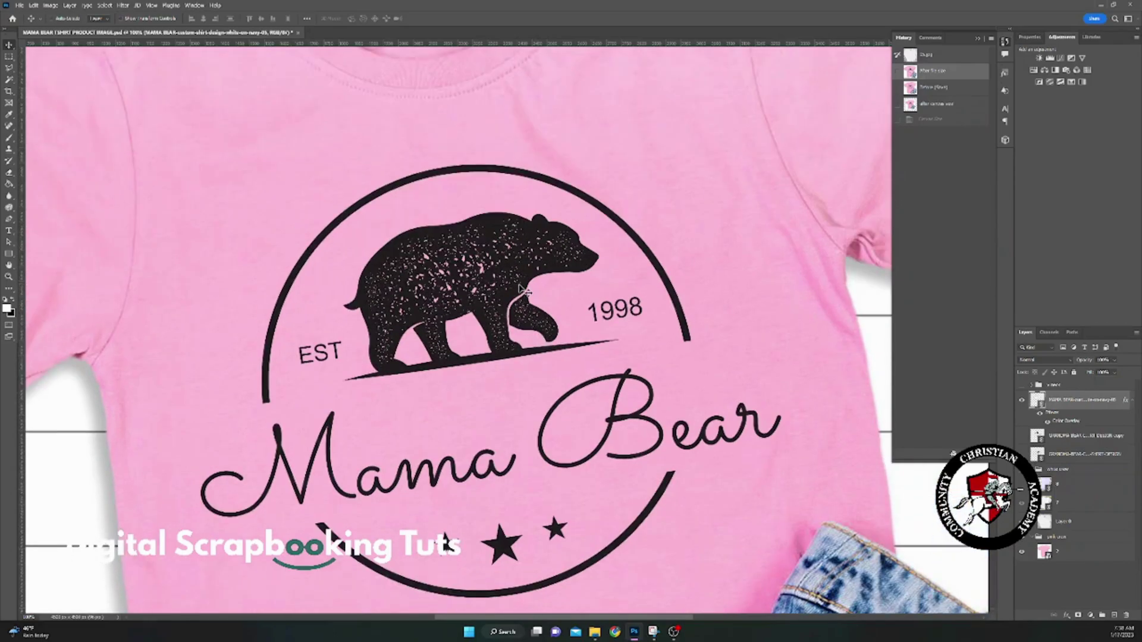
pyautogui.scroll(-3, 522, 290)
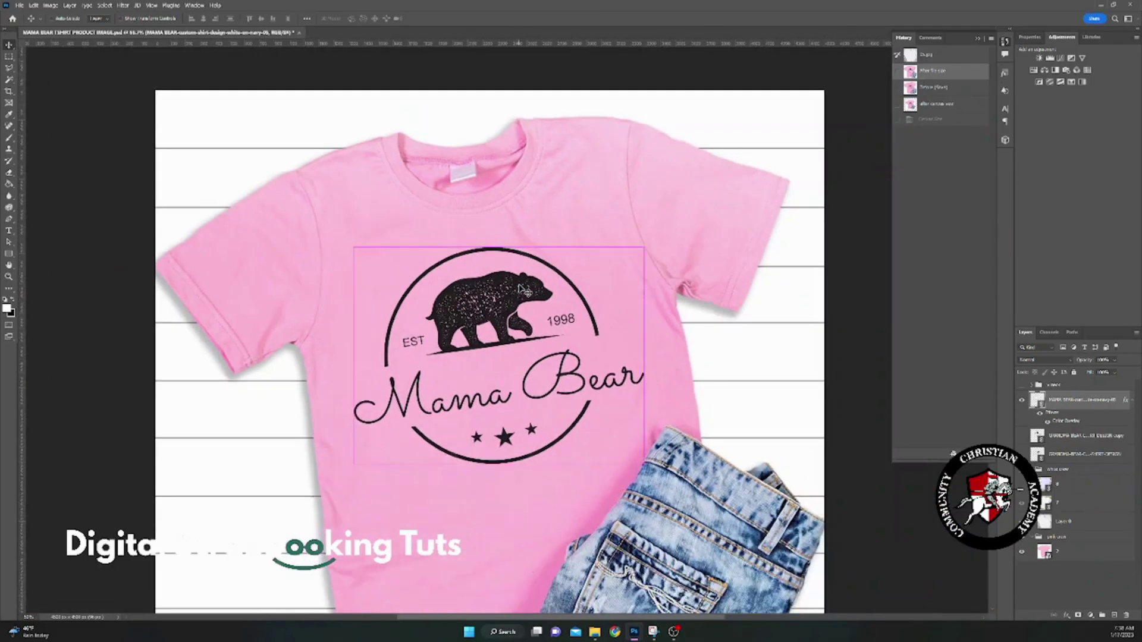
# Return the document to the history snapshot taken before the image was enlarged.
pyautogui.click(944, 90)
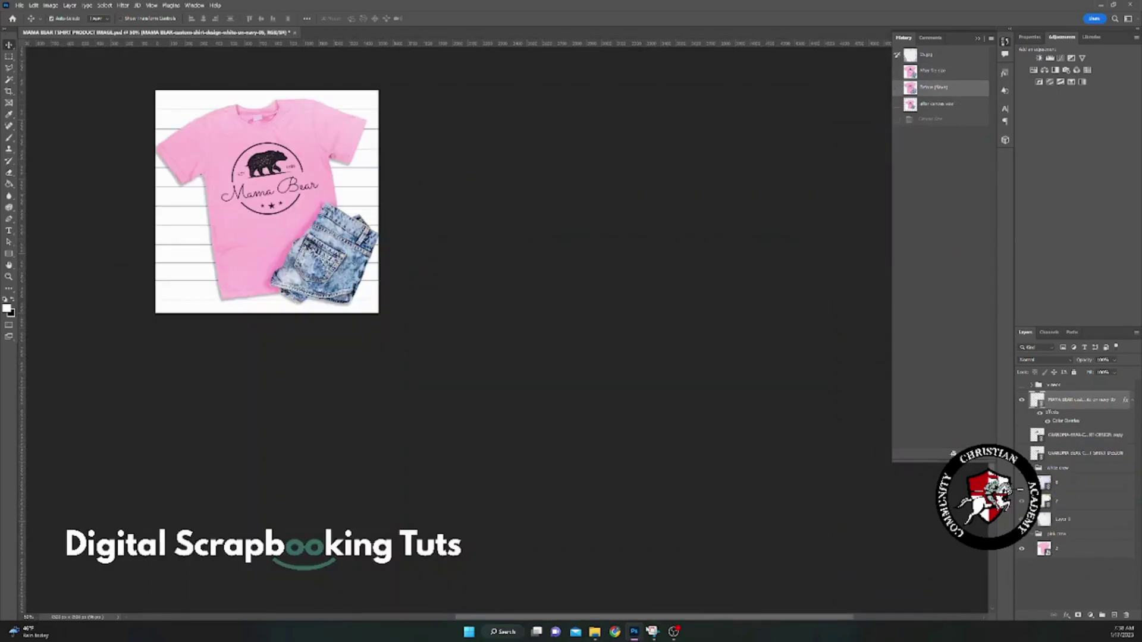
pyautogui.moveTo(627, 619); pyautogui.dragTo(558, 619)
pyautogui.scroll(3, 428, 303)
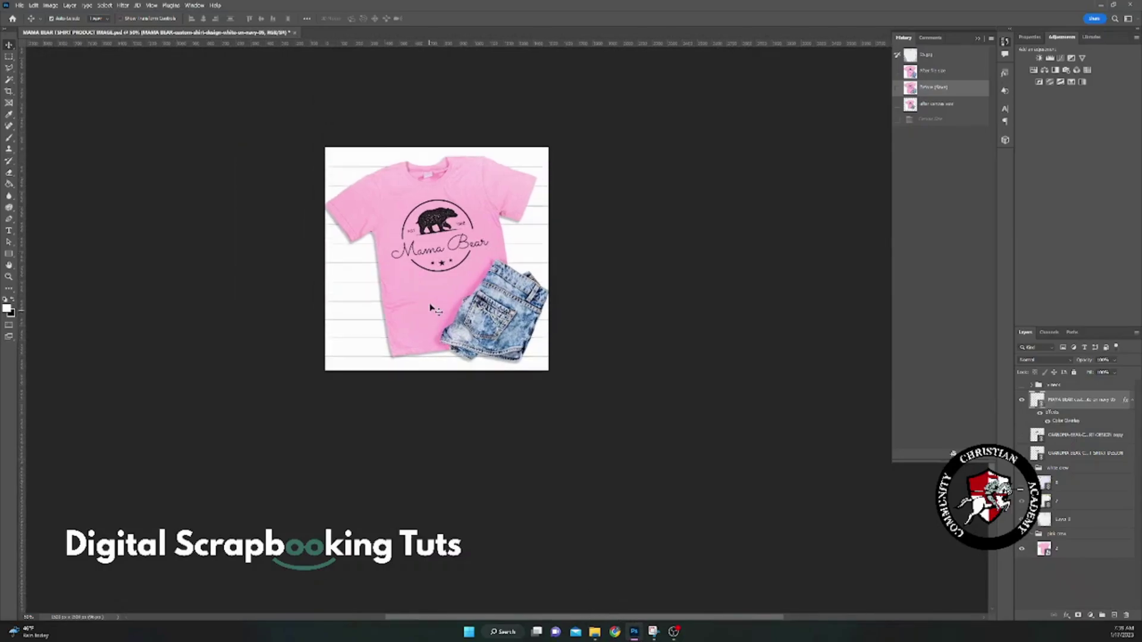
pyautogui.scroll(2, 430, 307)
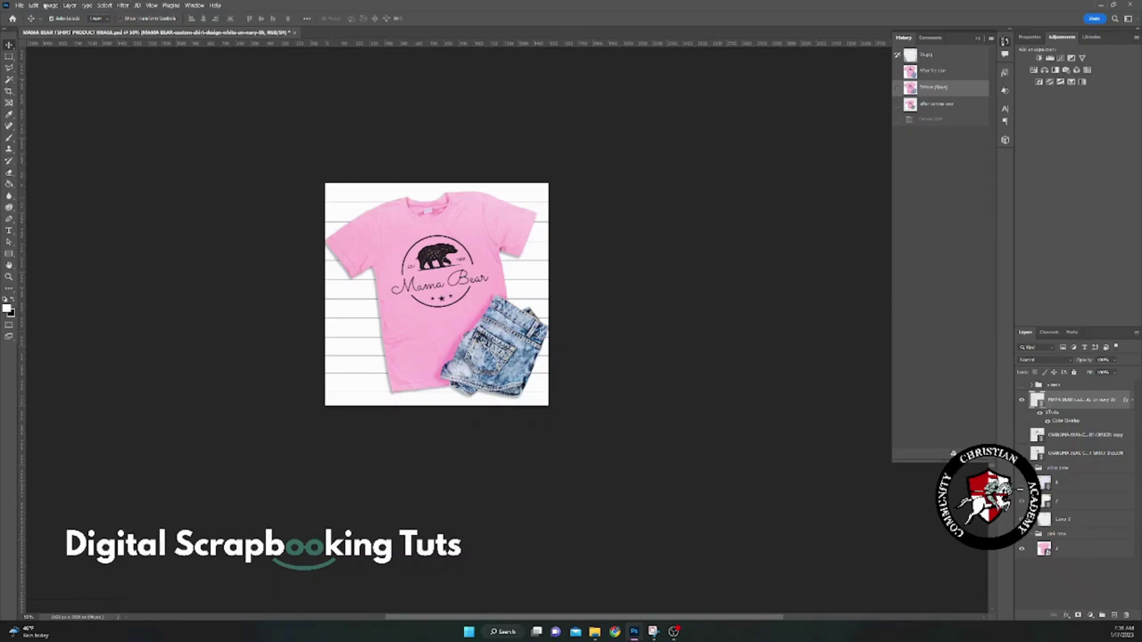
# Try out Canvas Size with different anchor directions, the Relative option and an entry of 10, without applying it.
pyautogui.click(49, 5)
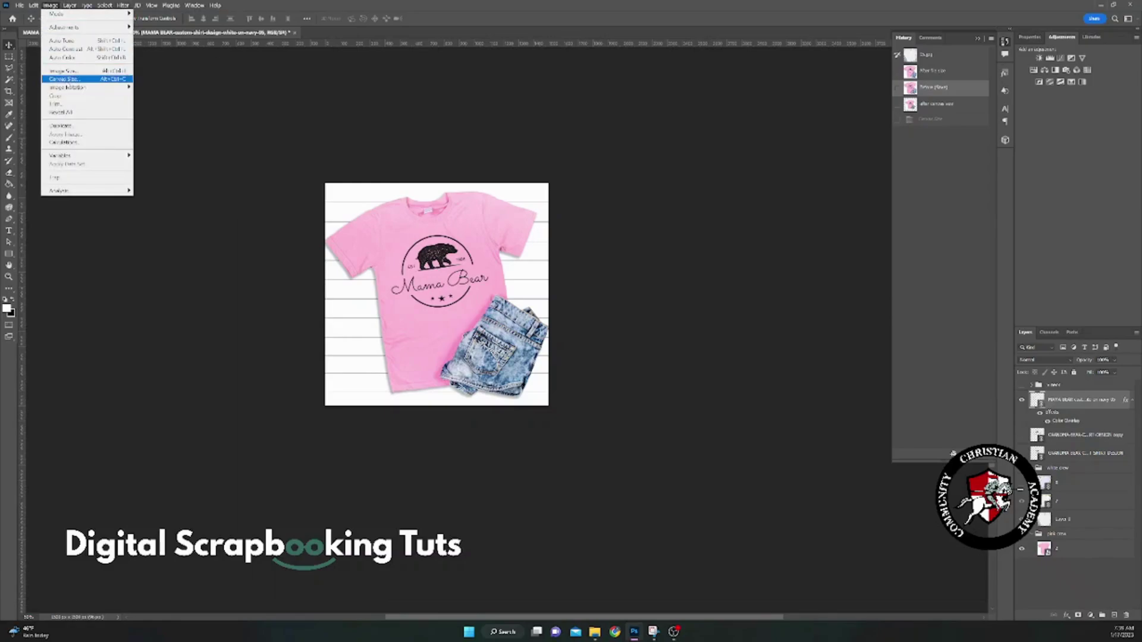
pyautogui.click(64, 79)
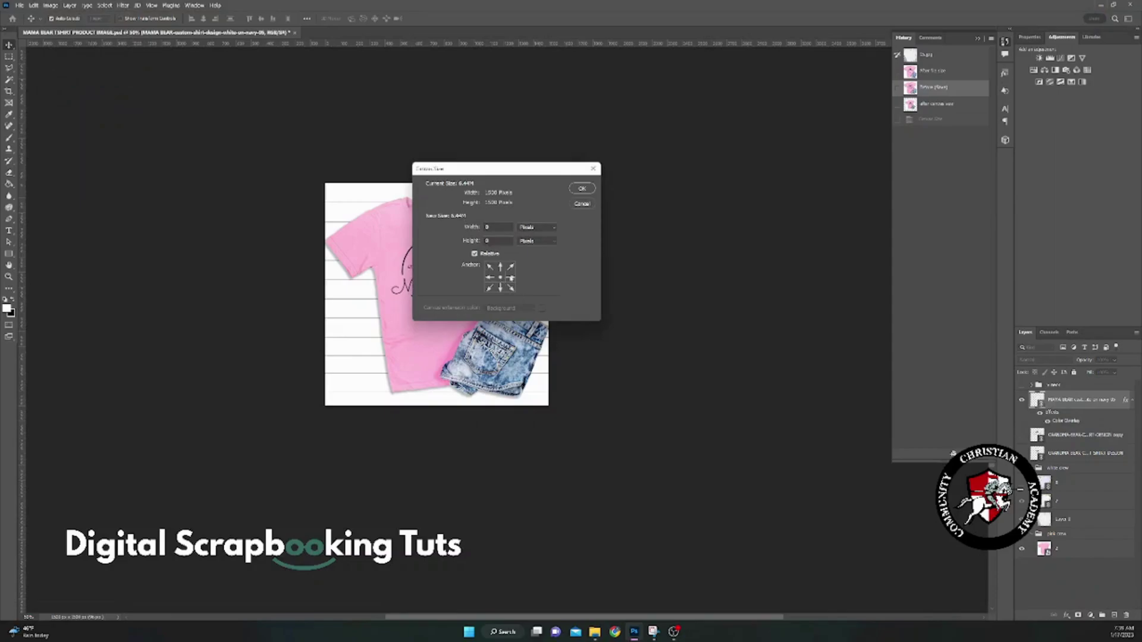
pyautogui.click(511, 278)
pyautogui.click(500, 288)
pyautogui.click(500, 277)
pyautogui.click(500, 266)
pyautogui.click(500, 277)
pyautogui.click(474, 254)
pyautogui.click(474, 254)
pyautogui.write('10')
pyautogui.click(582, 203)
# Switch to the history snapshot with the enlarged canvas and review its Export As settings without exporting.
pyautogui.click(938, 104)
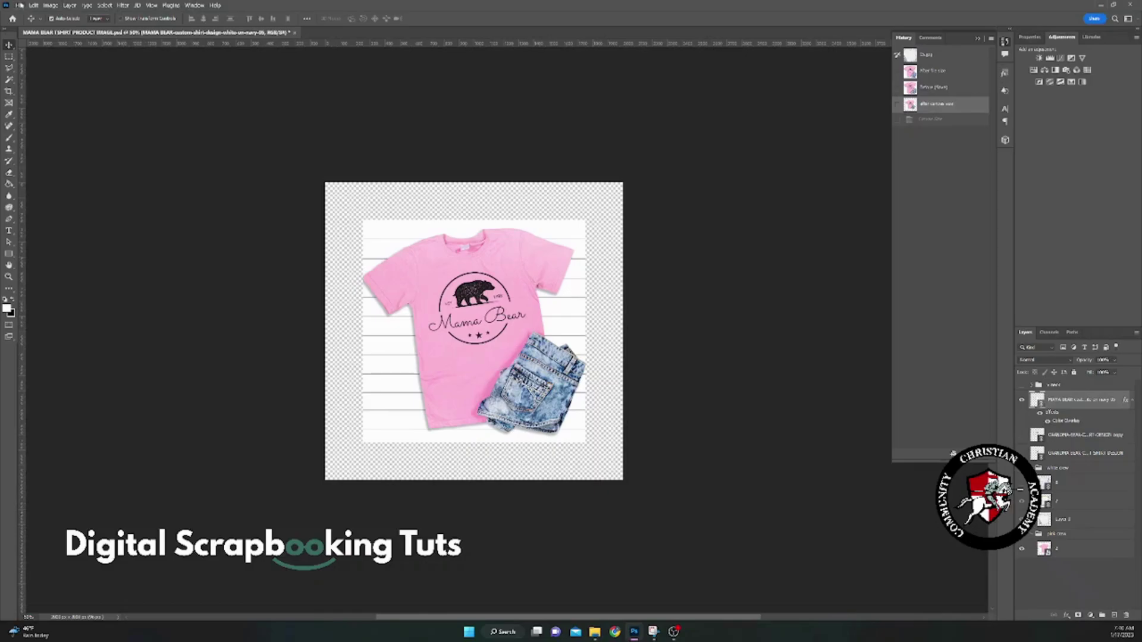
pyautogui.click(19, 5)
pyautogui.moveTo(28, 159)
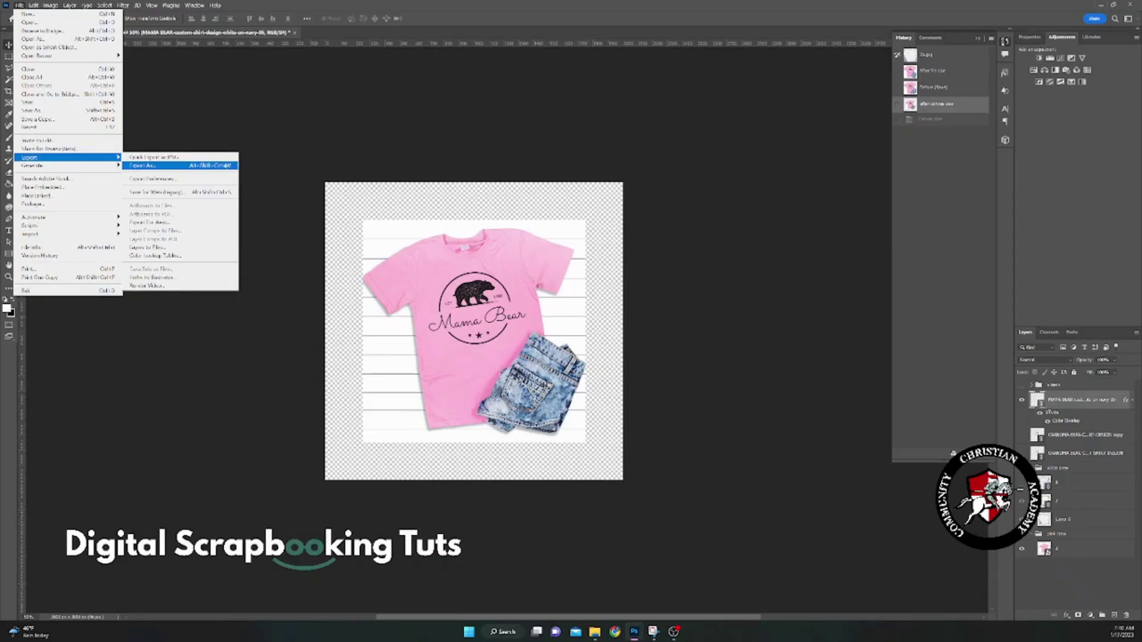
pyautogui.click(225, 166)
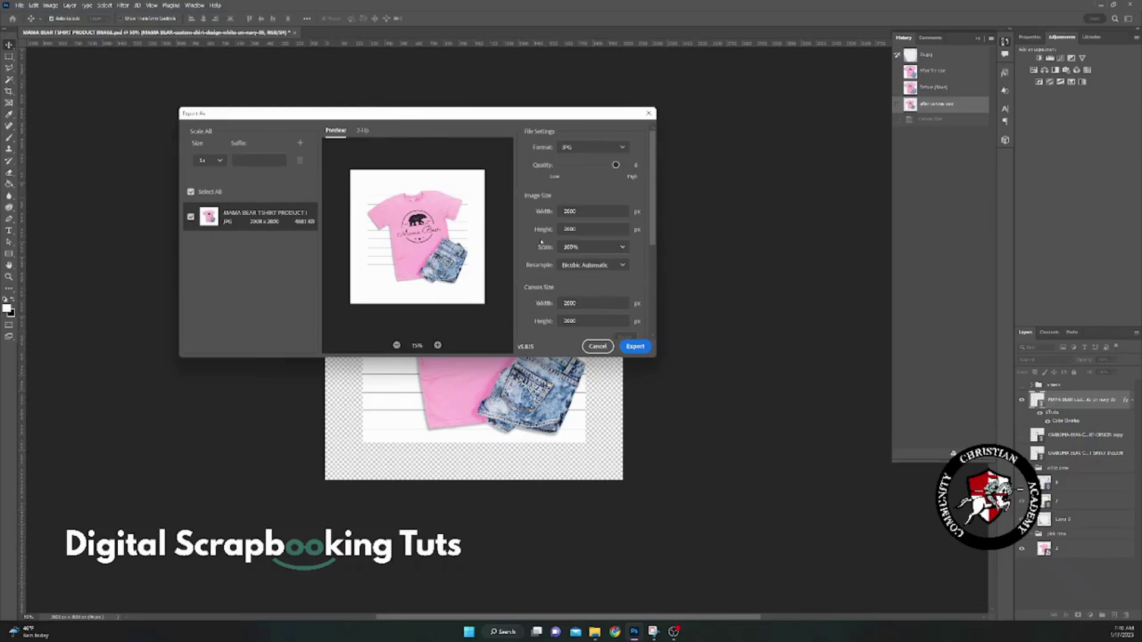
pyautogui.click(606, 349)
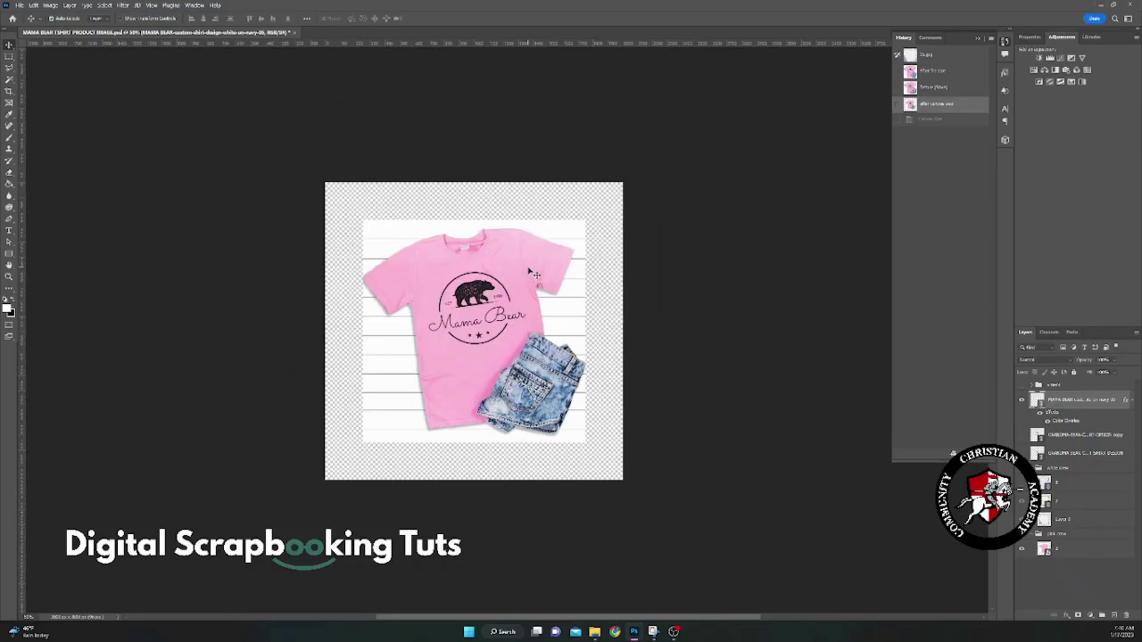